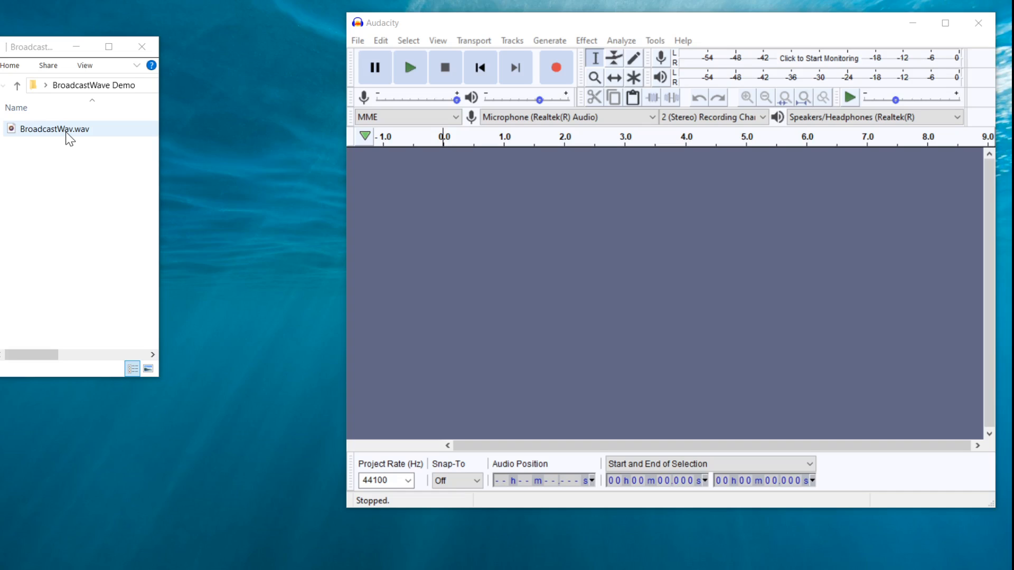
Compare BroadcastWav.wav against itself in Beyond Compare and open the hex comparison view
right_click(66, 133)
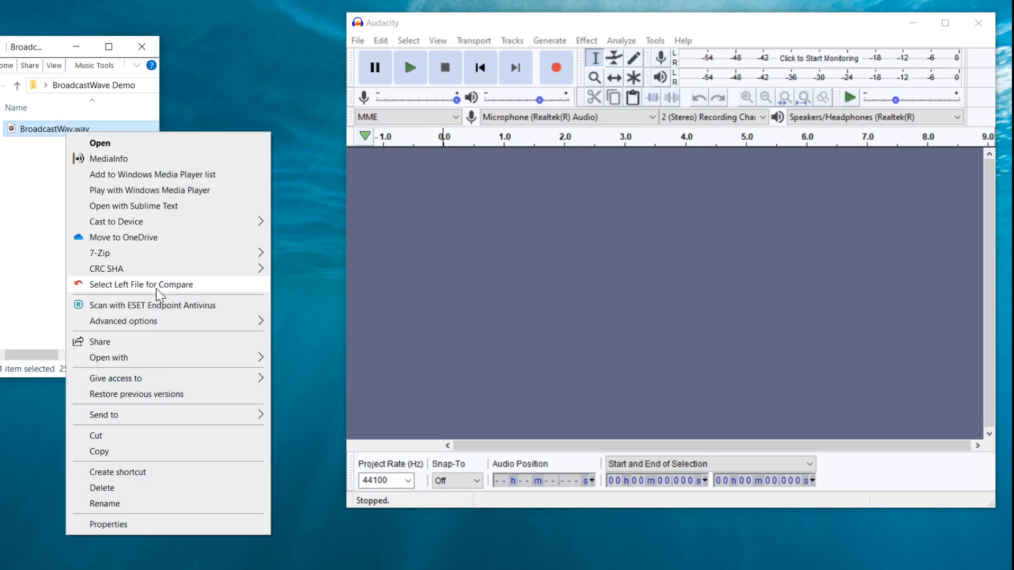
click(152, 284)
right_click(46, 129)
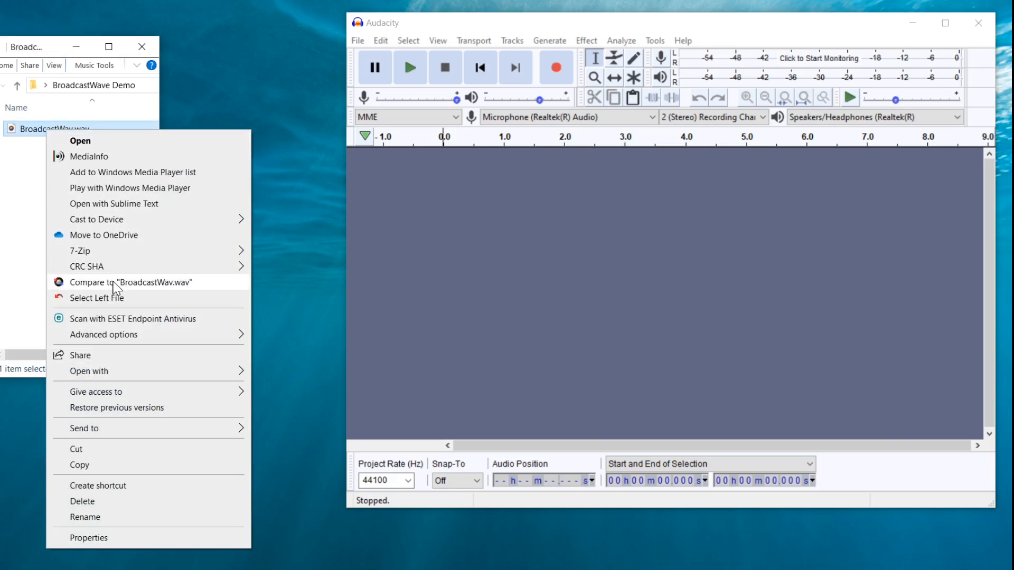
click(115, 285)
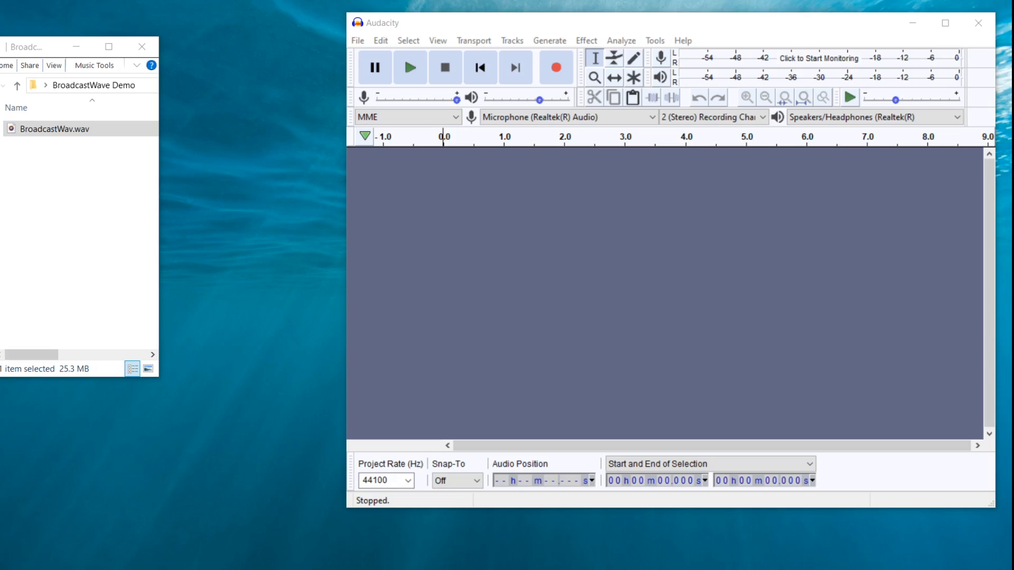
drag(776, 356, 282, 31)
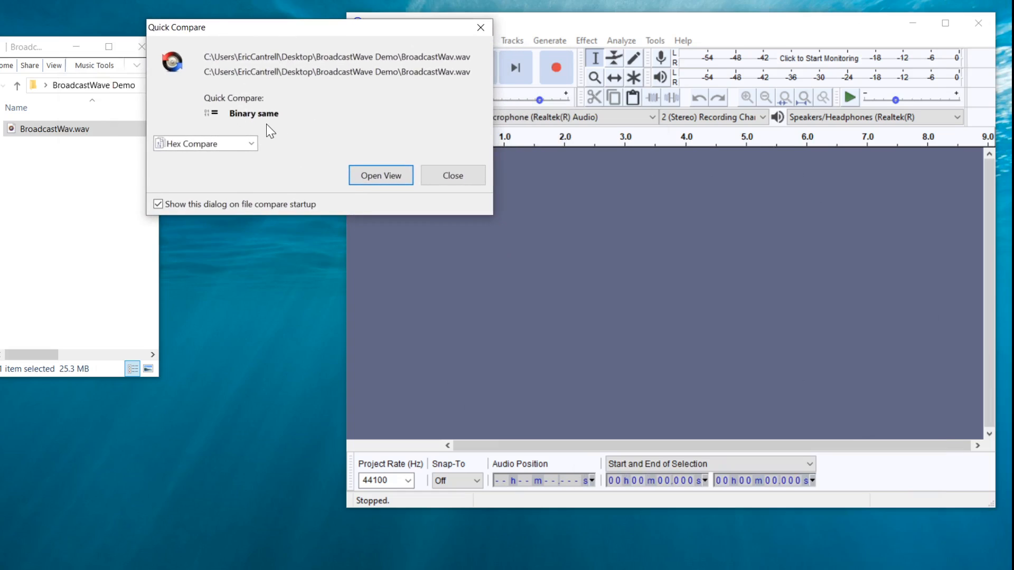
click(374, 181)
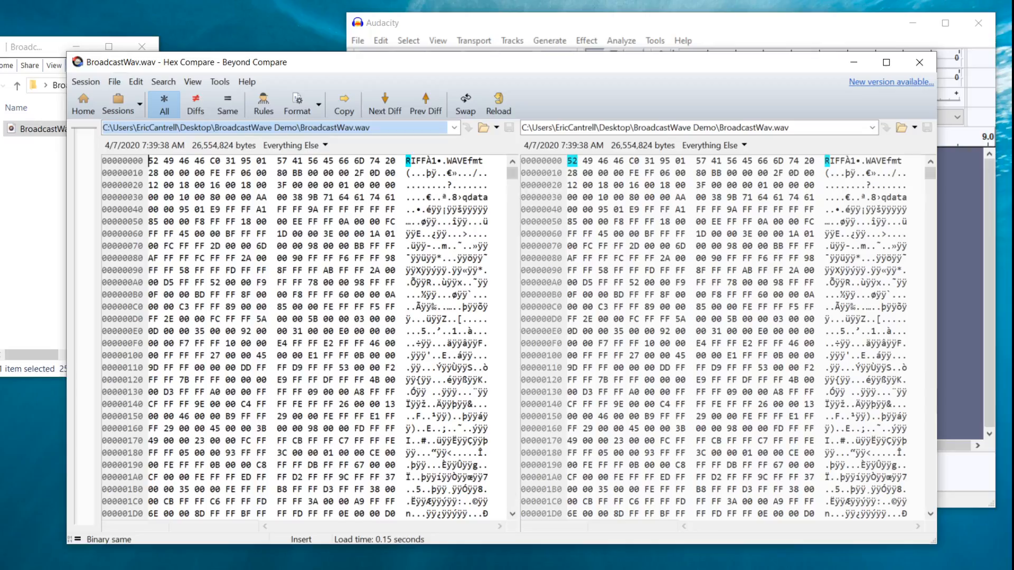
Examine the embedded XML metadata near the end of the file in the hex comparison, and close the comparison window
drag(511, 173, 518, 542)
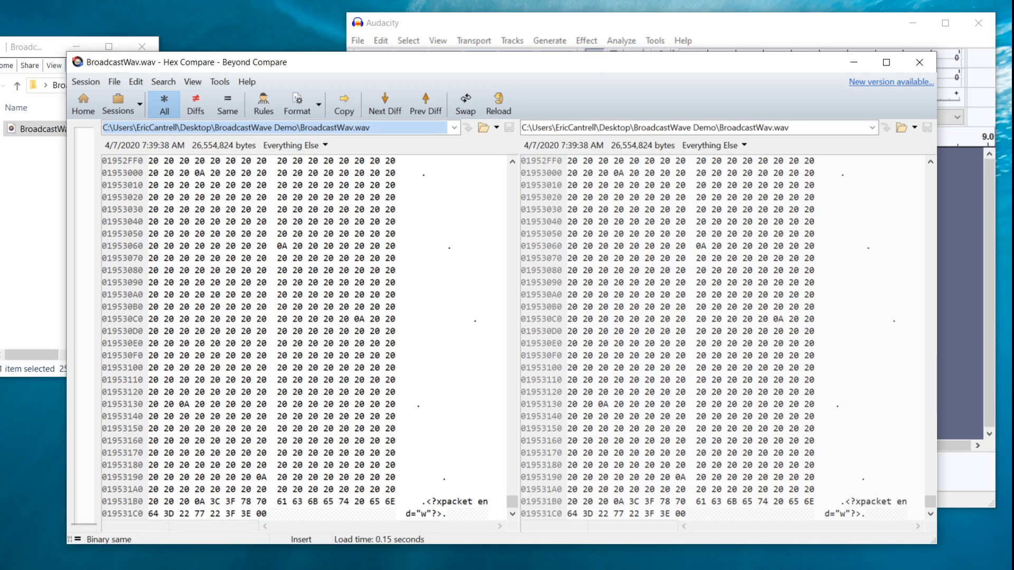
click(512, 470)
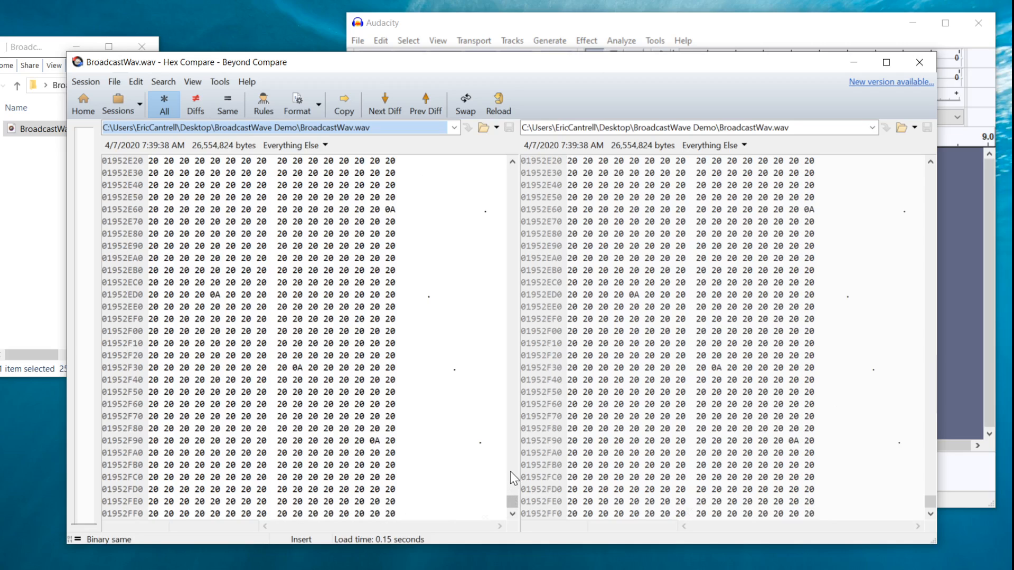
click(512, 469)
click(514, 464)
click(513, 463)
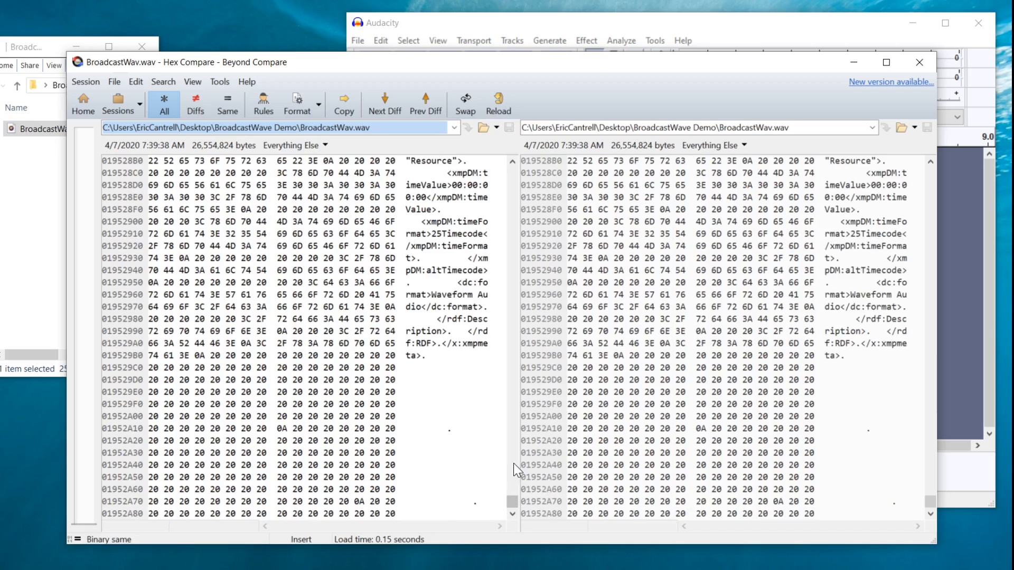
click(514, 464)
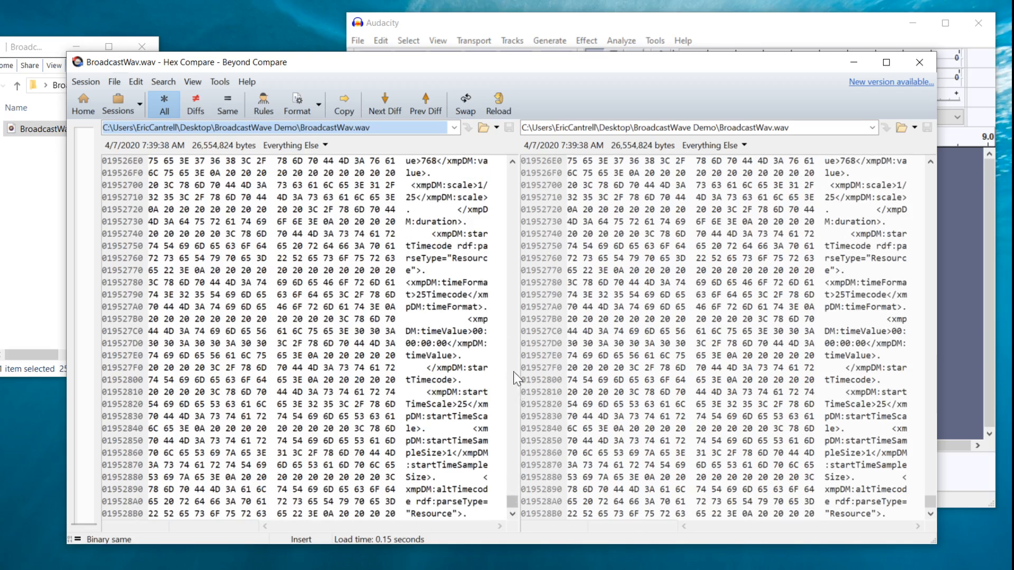
click(512, 218)
click(512, 219)
click(513, 218)
click(513, 218)
click(512, 218)
click(513, 218)
click(515, 217)
click(515, 217)
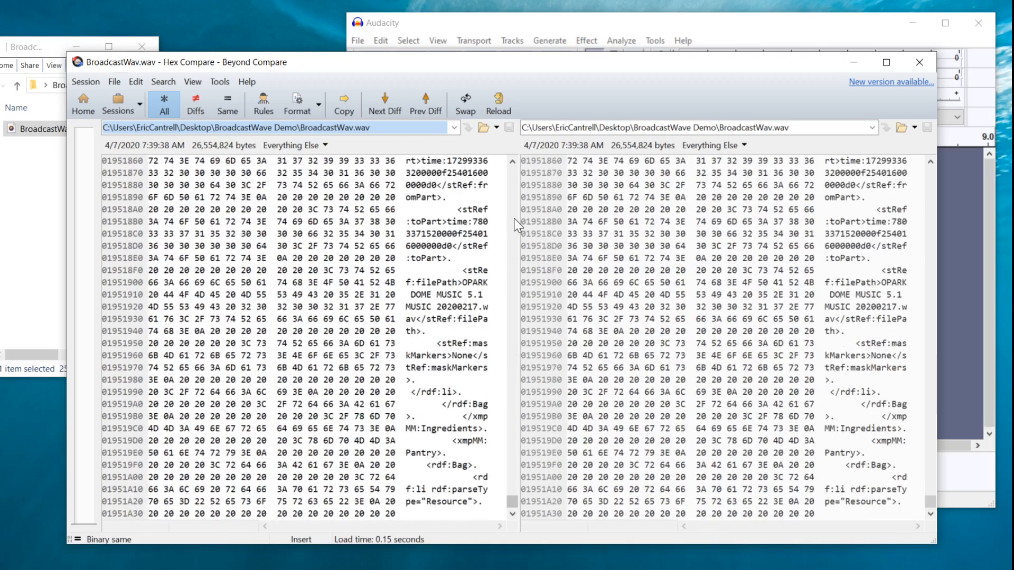
click(515, 217)
click(514, 217)
click(515, 218)
click(514, 218)
click(514, 217)
click(514, 218)
click(514, 218)
click(514, 218)
click(515, 217)
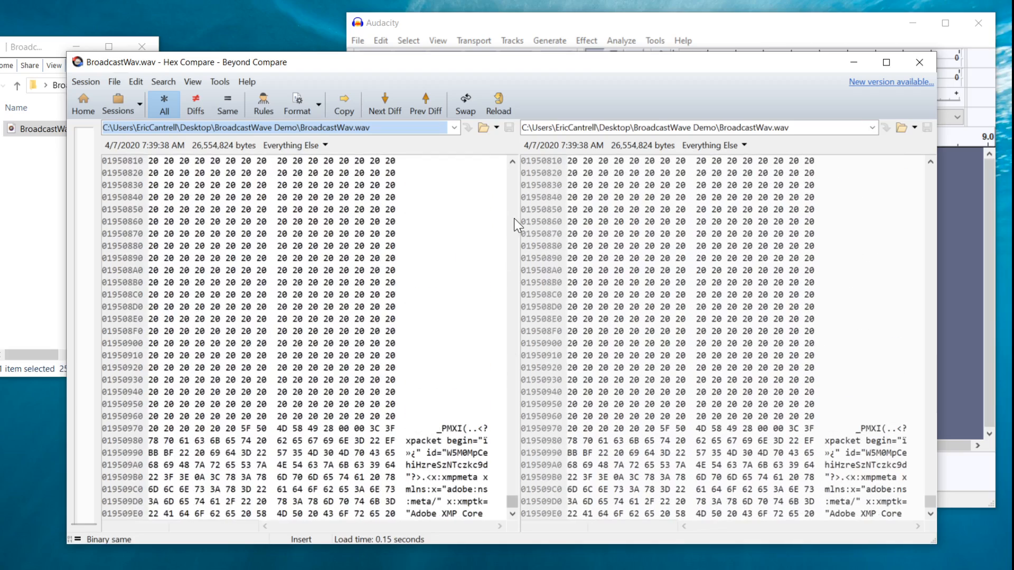
click(514, 218)
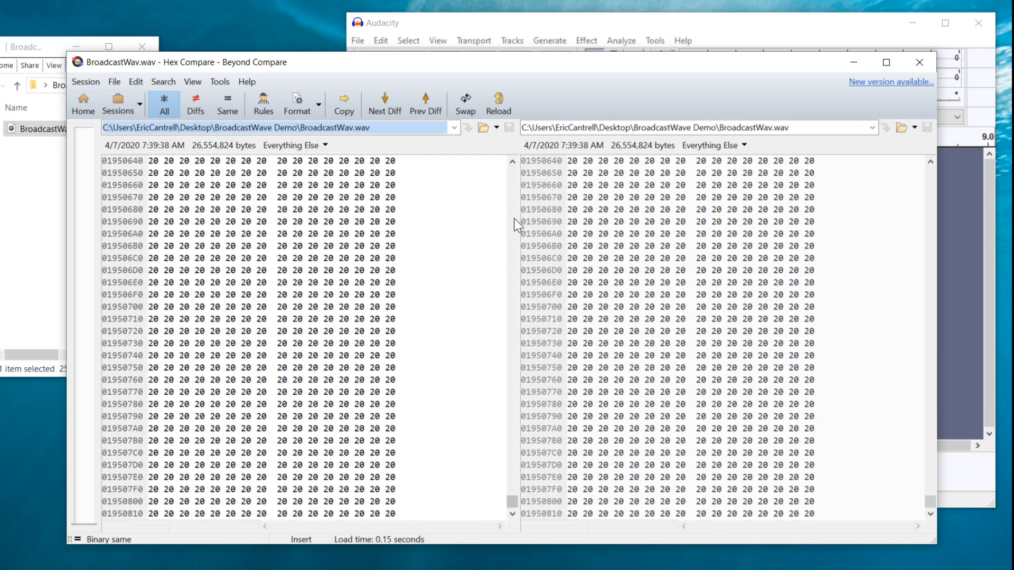
click(515, 217)
click(514, 218)
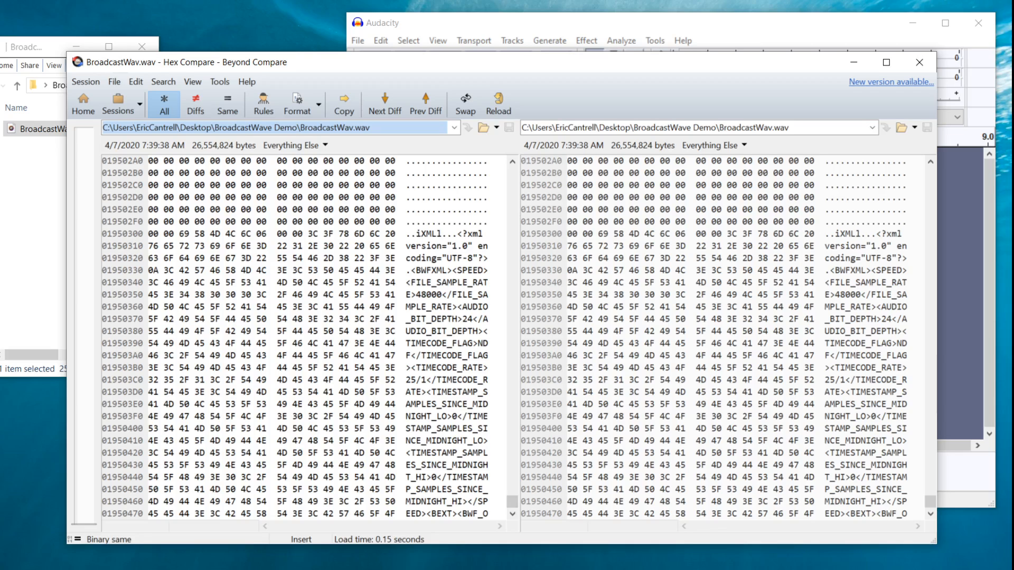
click(919, 61)
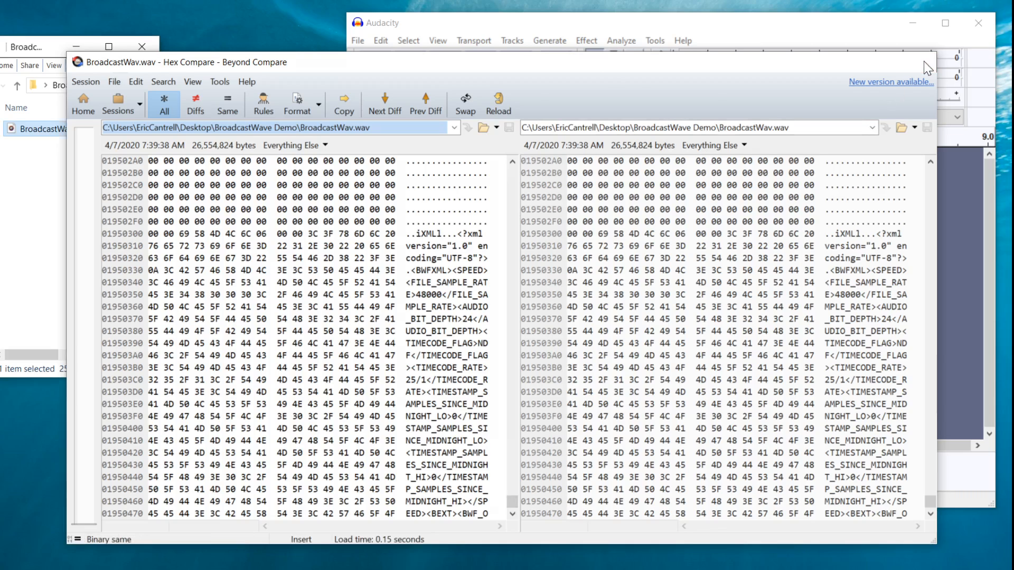
Import BroadcastWav.wav into Audacity from the file folder
click(394, 27)
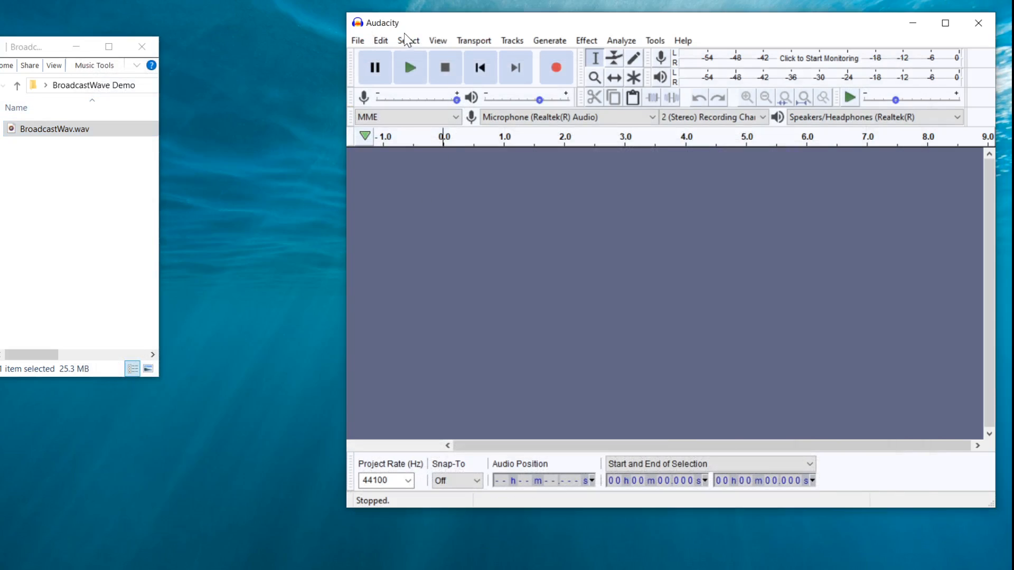
drag(36, 136, 519, 288)
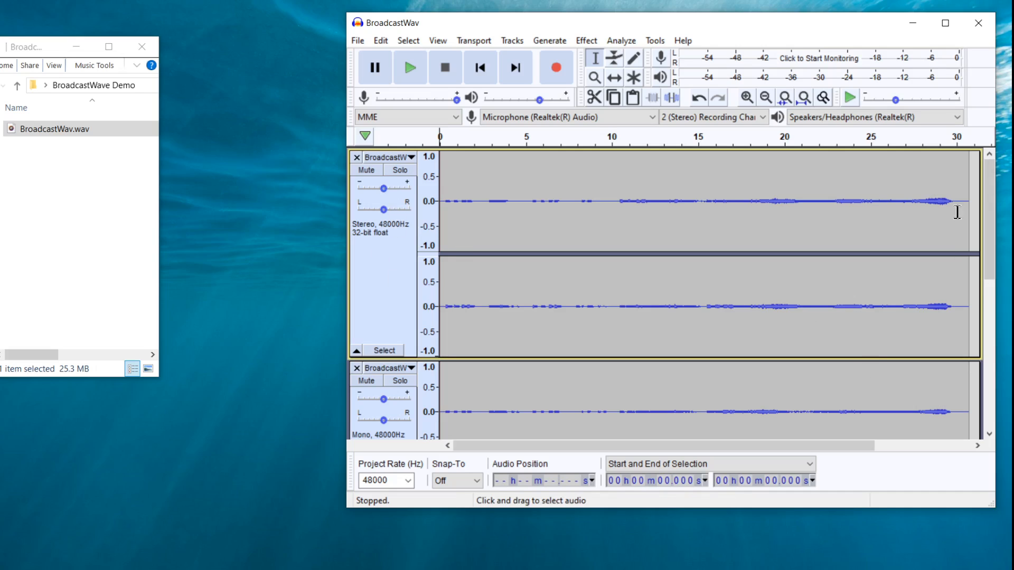
mouse_move(987, 213)
mouse_down()
mouse_move(983, 262)
mouse_move(1002, 379)
mouse_move(985, 195)
mouse_up()
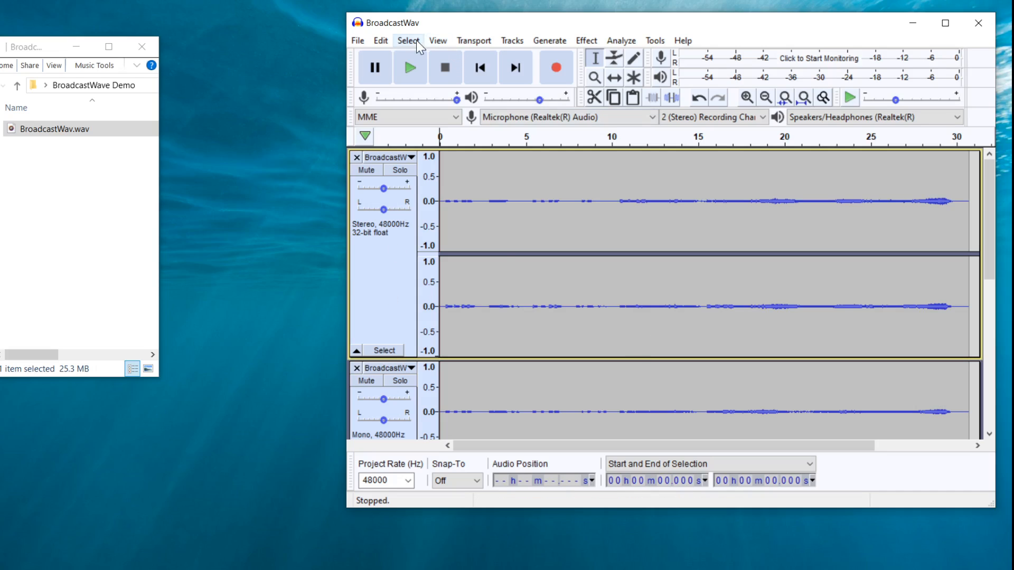
Review the Import / Export preferences for advanced mixing options and the metadata tags editor before export
click(357, 40)
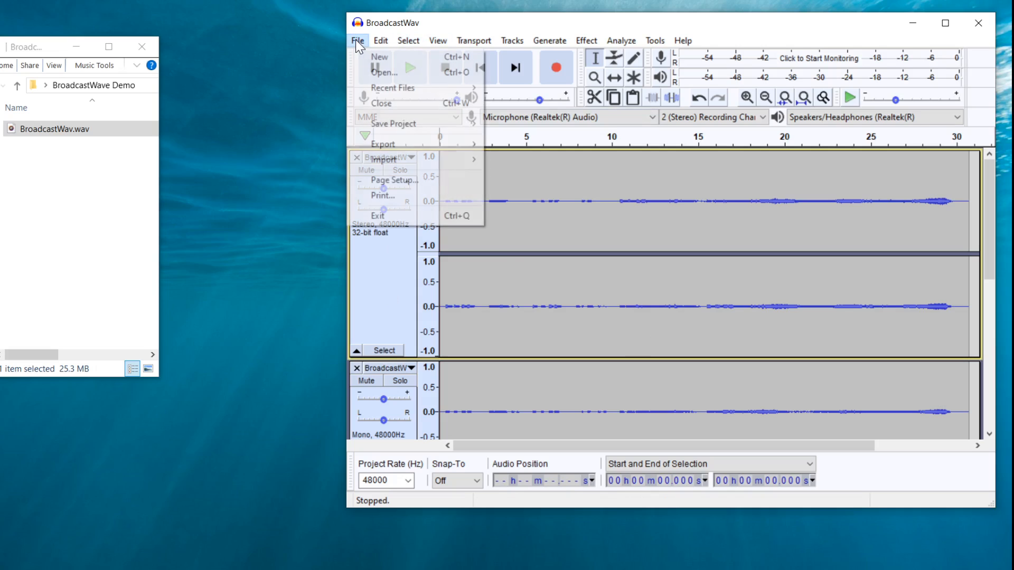
mouse_move(376, 40)
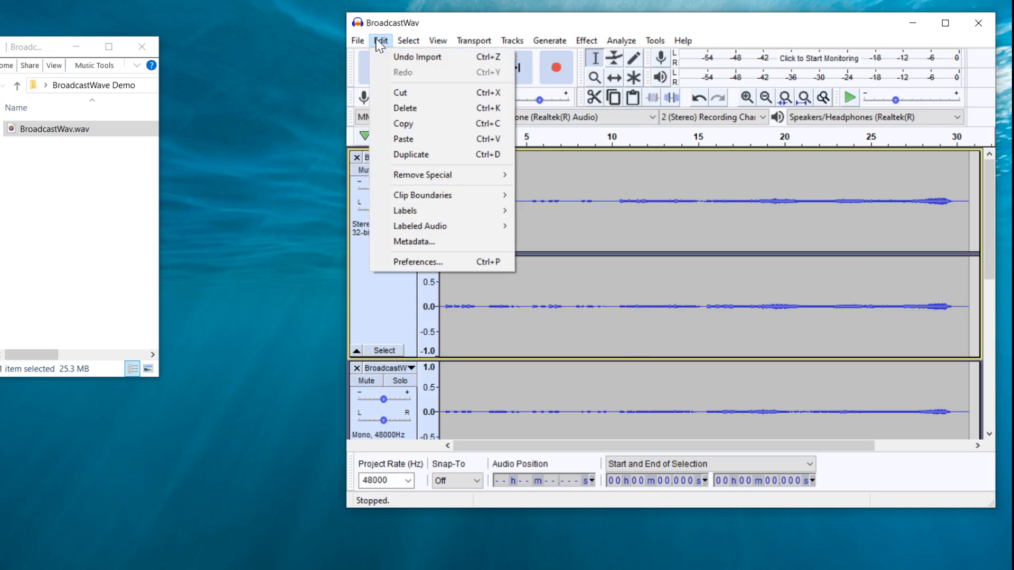
click(458, 262)
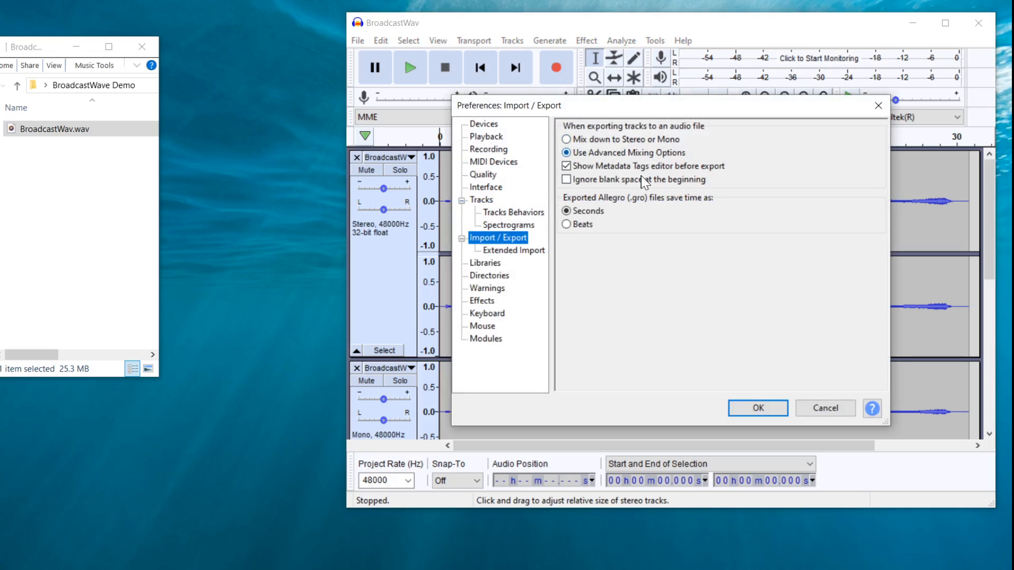
click(747, 412)
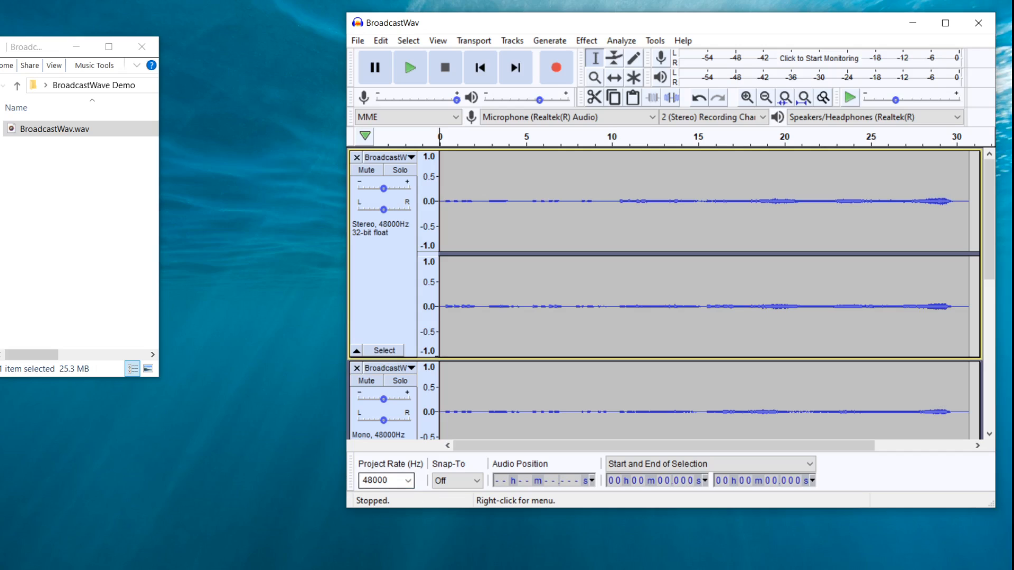
Export the project as WAV and set the file name to Clean WAV.wav
click(359, 41)
mouse_move(414, 145)
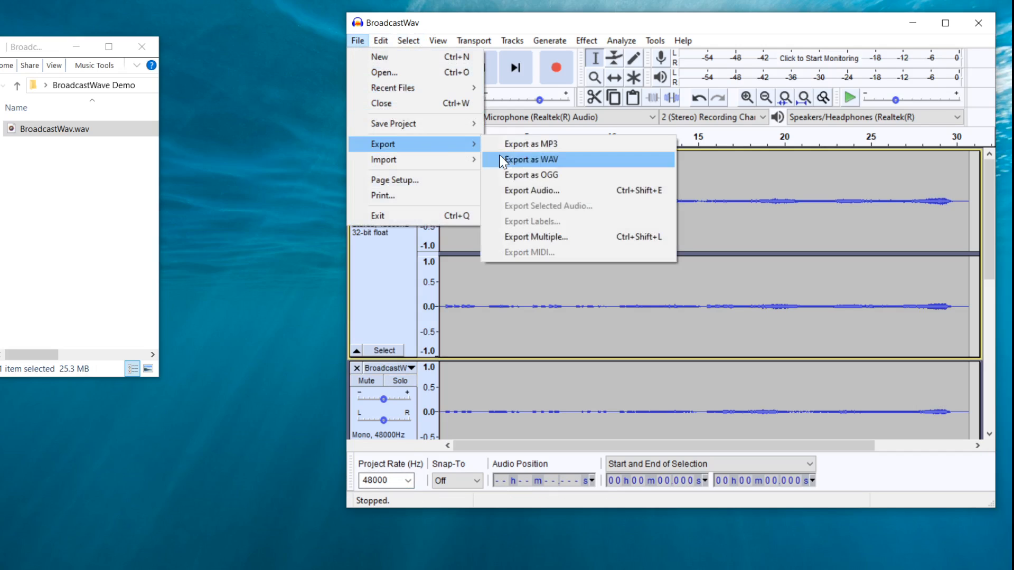
click(530, 158)
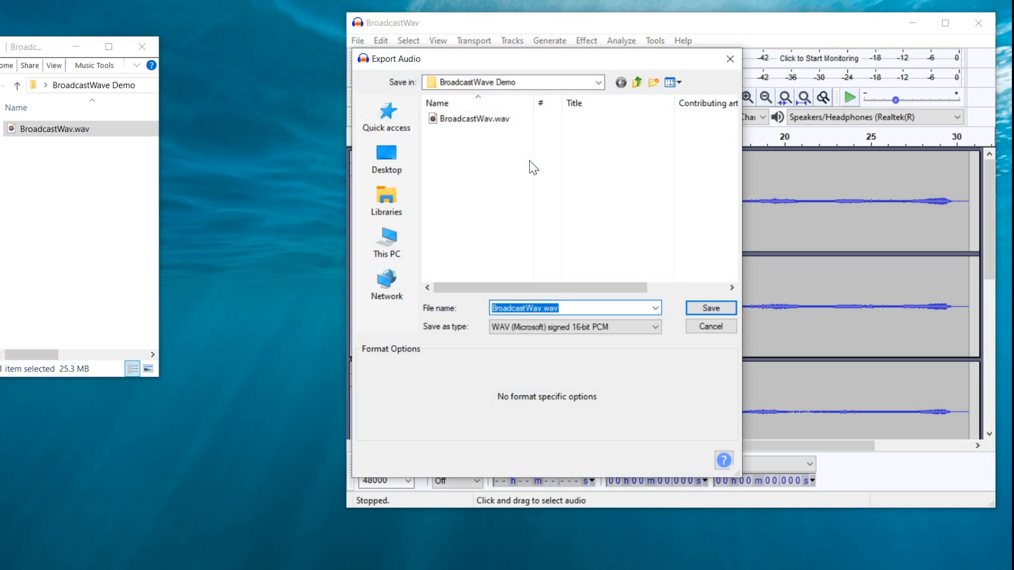
click(533, 308)
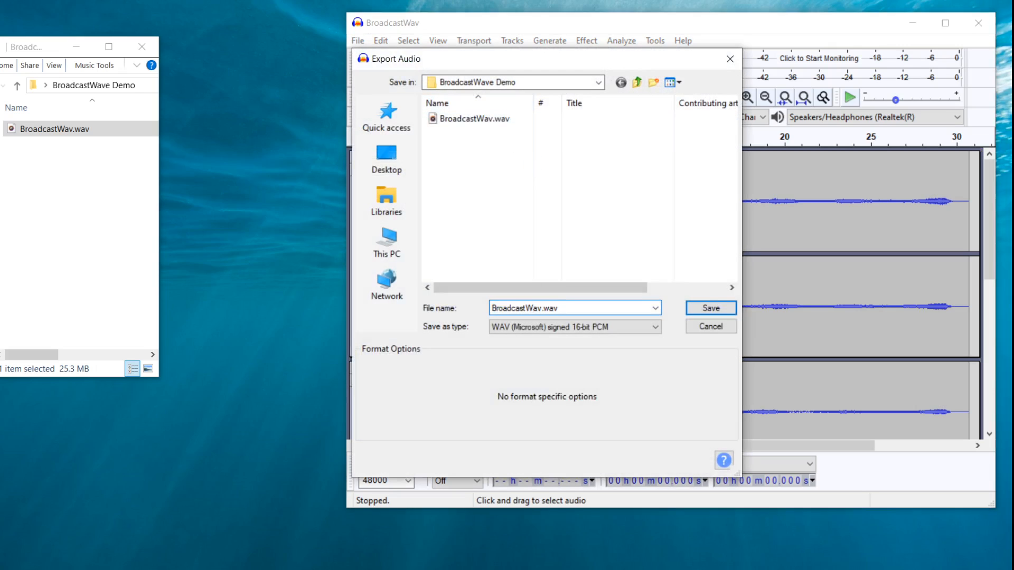
double_click(534, 308)
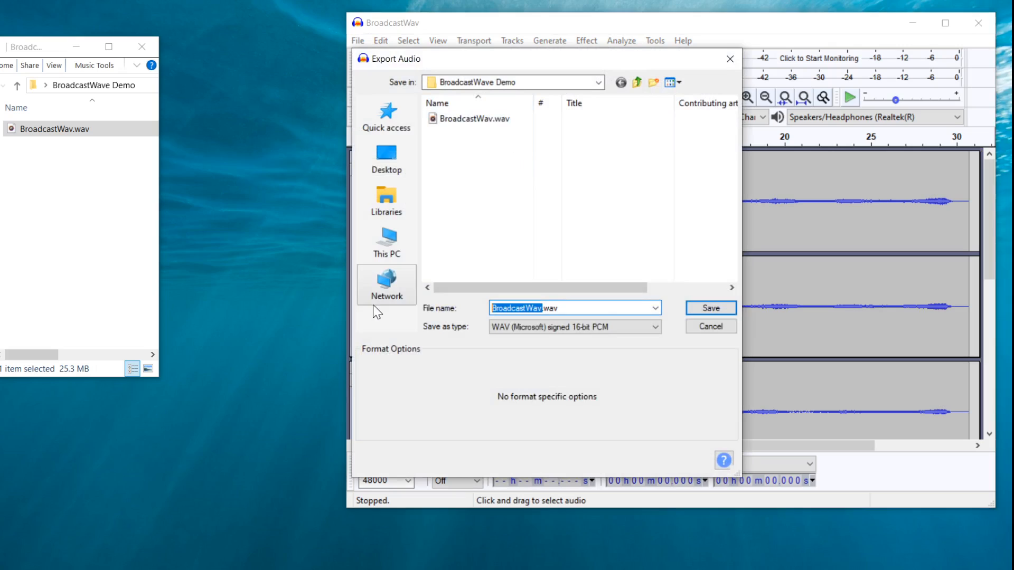
text(Clean WAV)
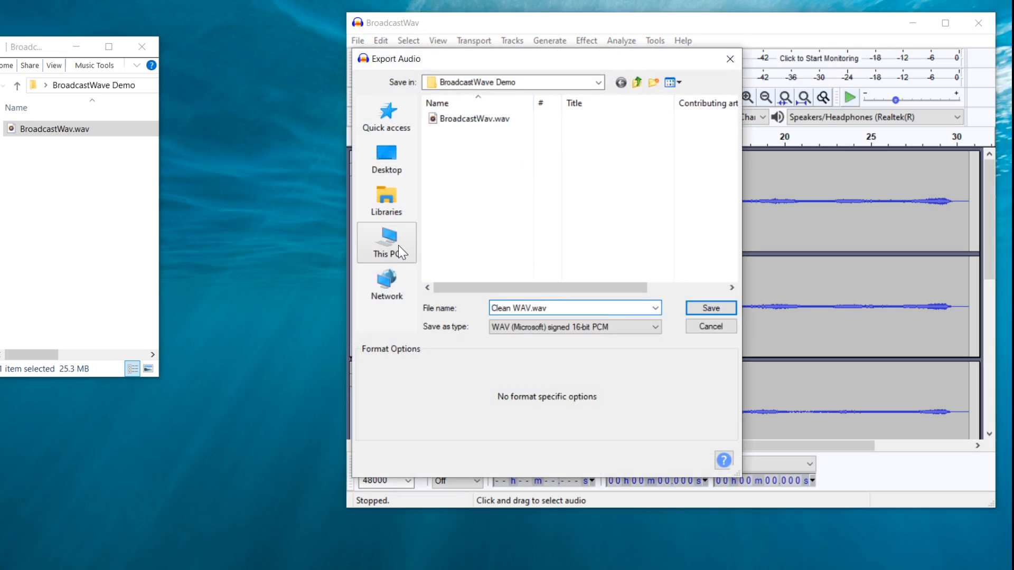
Set the export type to WAV (Microsoft) signed 24-bit PCM, save, and accept the six-channel mixing
click(602, 333)
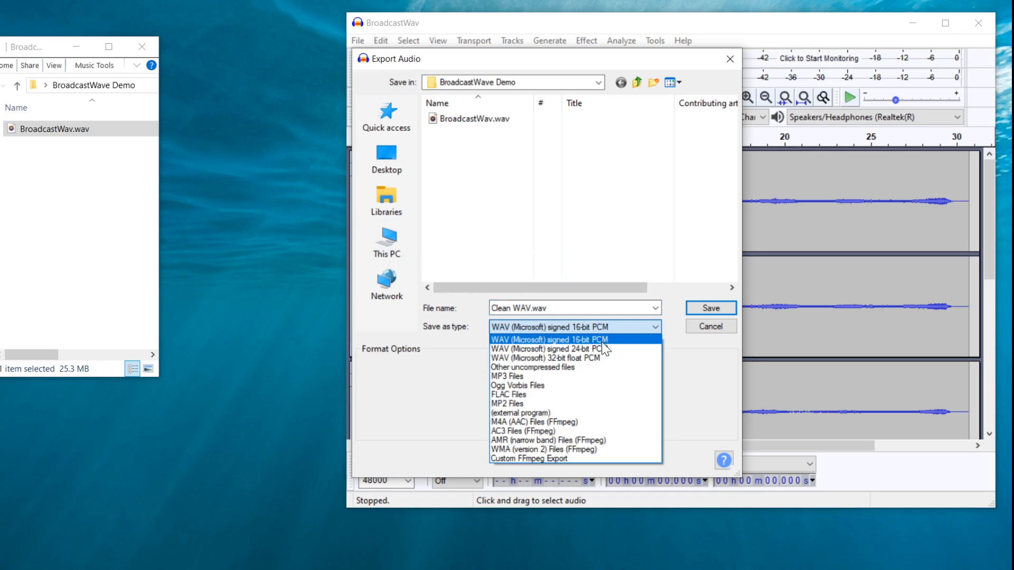
click(601, 347)
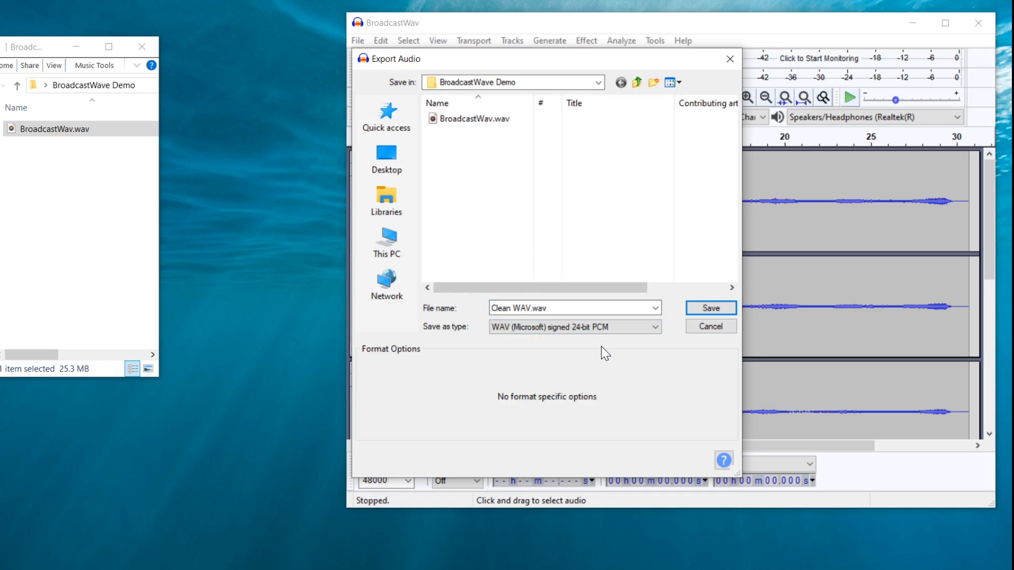
click(710, 308)
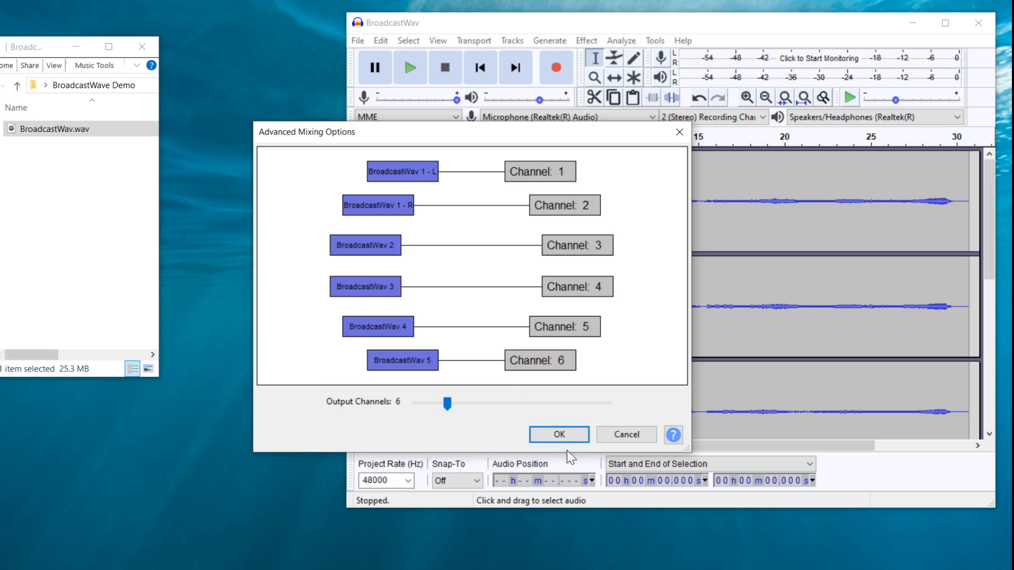
click(563, 435)
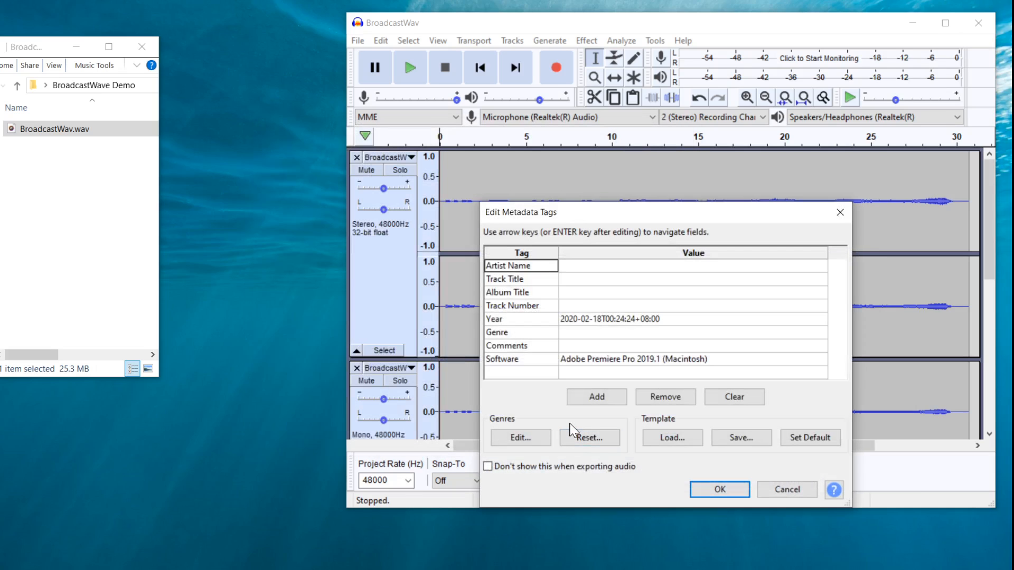
Replace the Software metadata tag with Audacity Export and confirm the metadata to finish the export
click(737, 360)
click(635, 359)
click(636, 357)
click(646, 364)
click(724, 359)
click(725, 360)
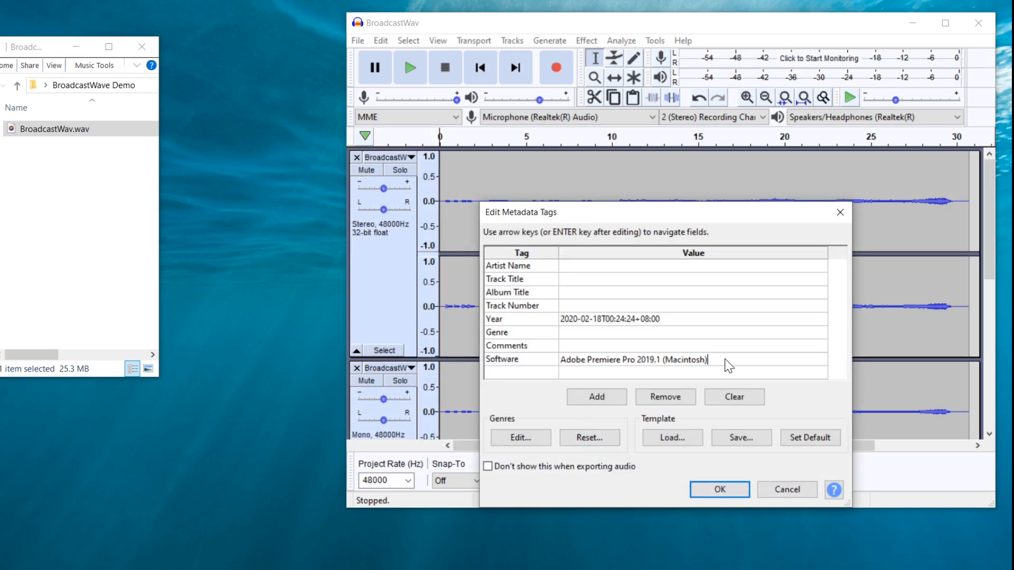
double_click(725, 364)
drag(725, 365, 491, 343)
text(Auda)
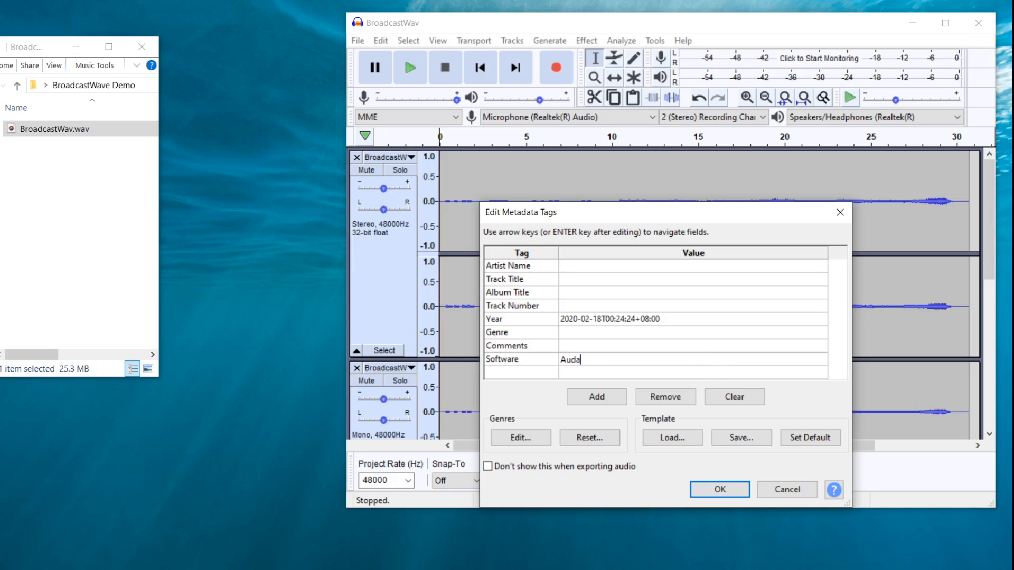
text(city Export)
click(740, 490)
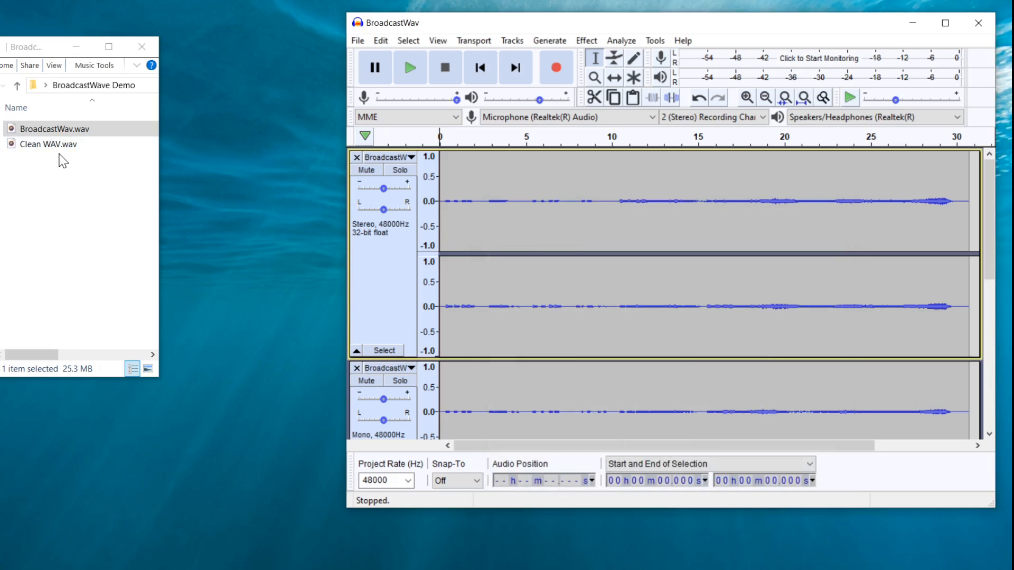
Open a Beyond Compare hex comparison of BroadcastWav.wav (left) against Clean WAV.wav
click(49, 133)
right_click(49, 132)
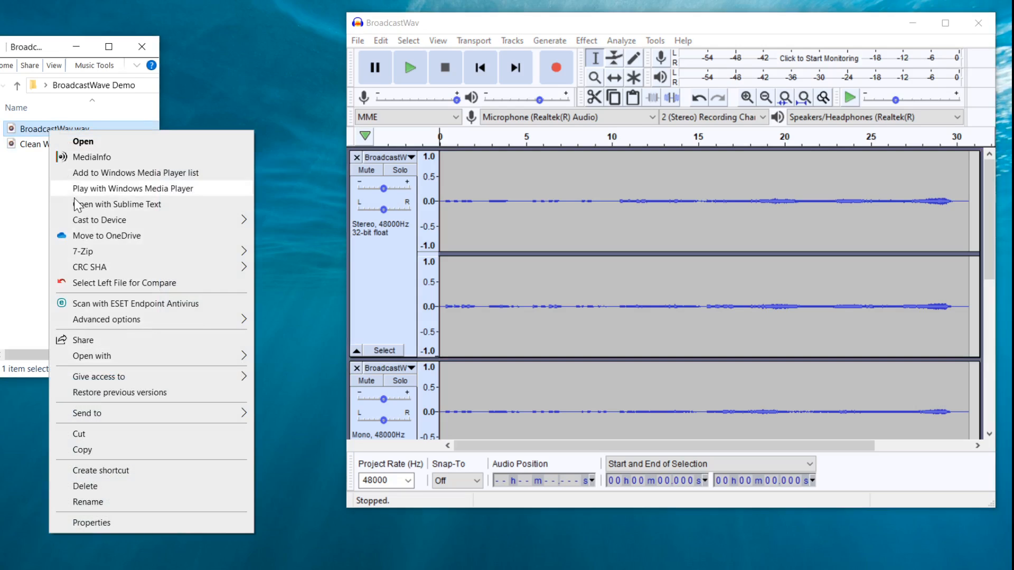
click(106, 284)
right_click(36, 142)
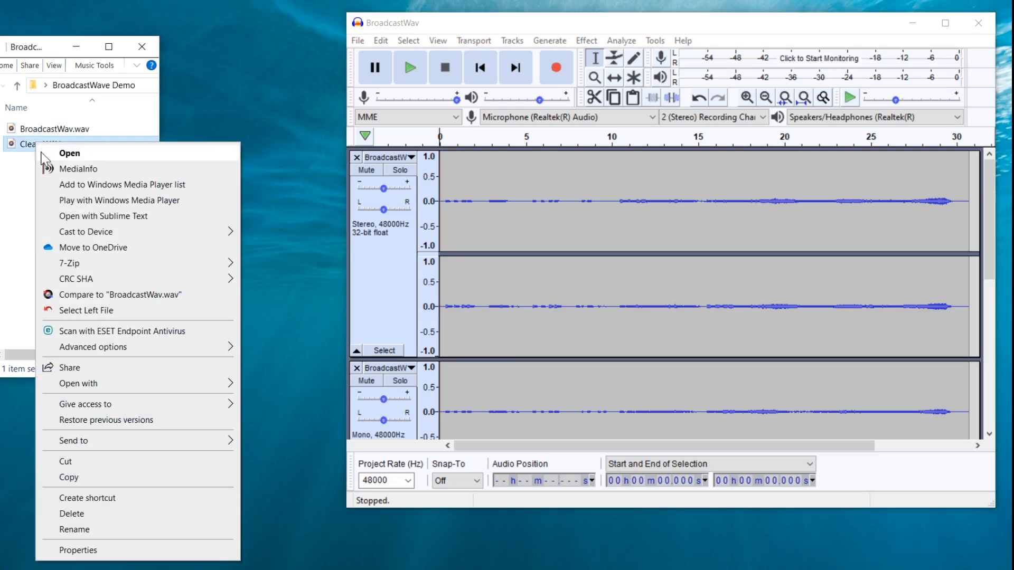
click(94, 294)
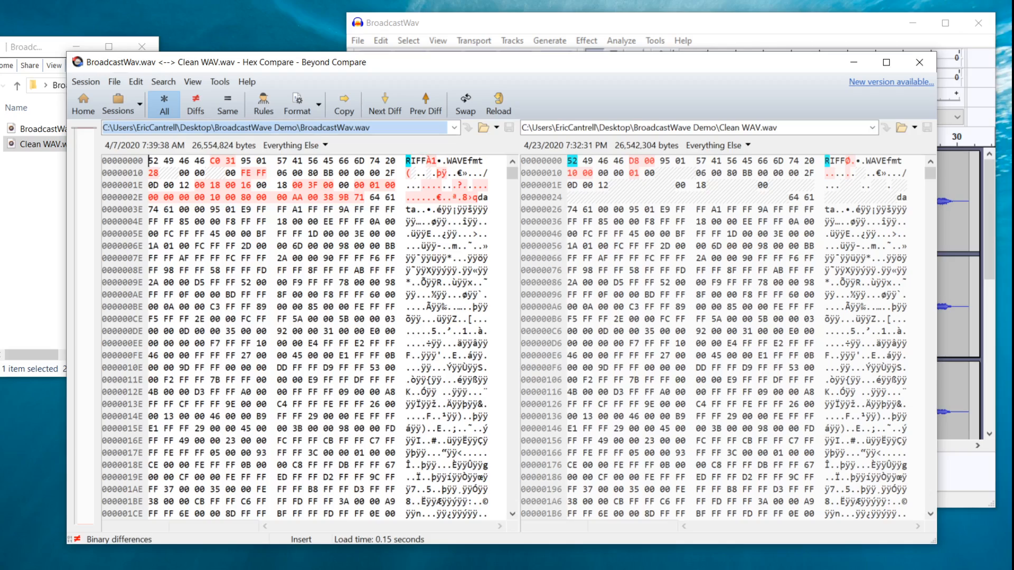
Scroll through the hex comparison toward the end of both files where the differences lie
drag(514, 172, 516, 209)
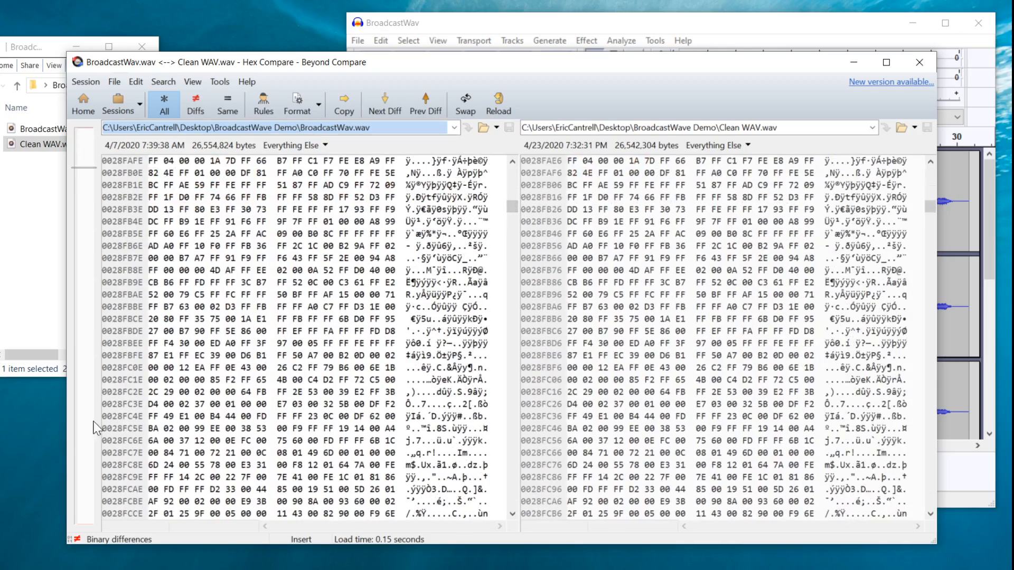
drag(512, 209, 515, 515)
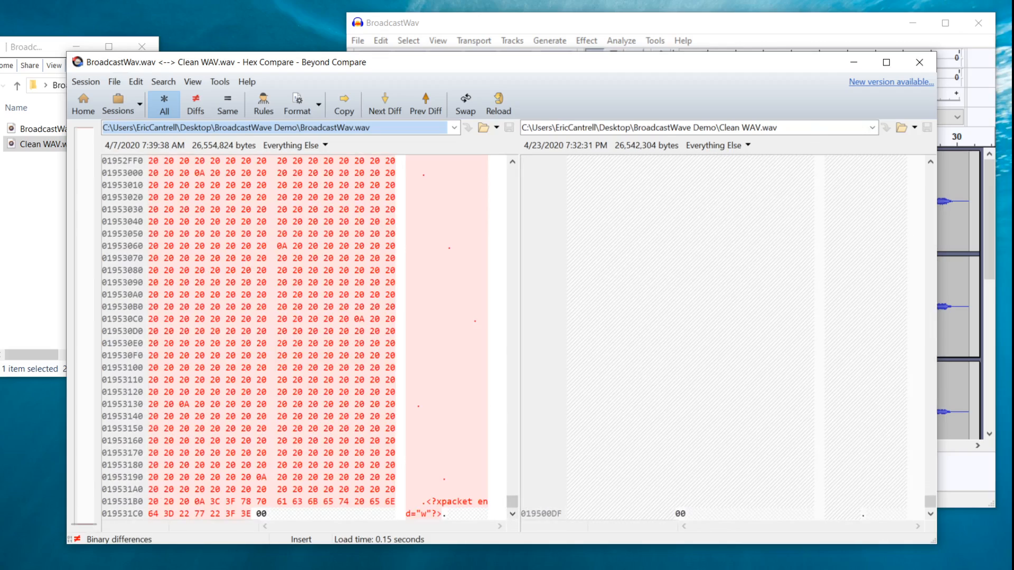
click(511, 173)
click(511, 172)
click(511, 178)
click(511, 179)
click(511, 179)
click(511, 179)
click(512, 179)
click(511, 179)
click(511, 179)
click(511, 179)
click(511, 179)
click(512, 179)
click(512, 179)
click(513, 179)
click(513, 179)
click(513, 179)
click(513, 179)
click(514, 179)
click(514, 179)
click(515, 180)
click(515, 179)
click(515, 179)
click(515, 179)
click(515, 180)
click(516, 180)
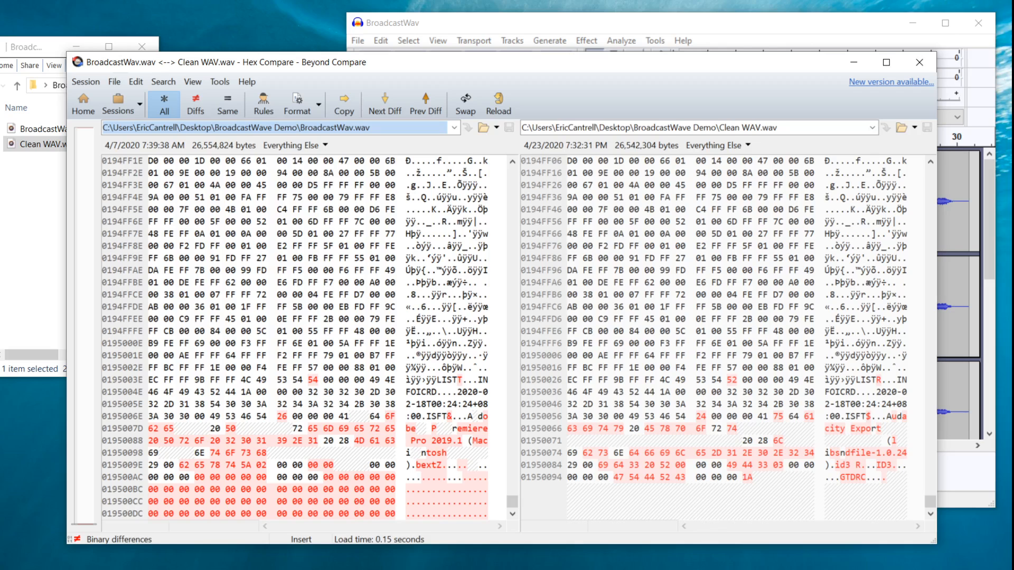
Examine the differing LIST, iXML and BWF metadata sections at the end of both files, then close the comparison
click(512, 512)
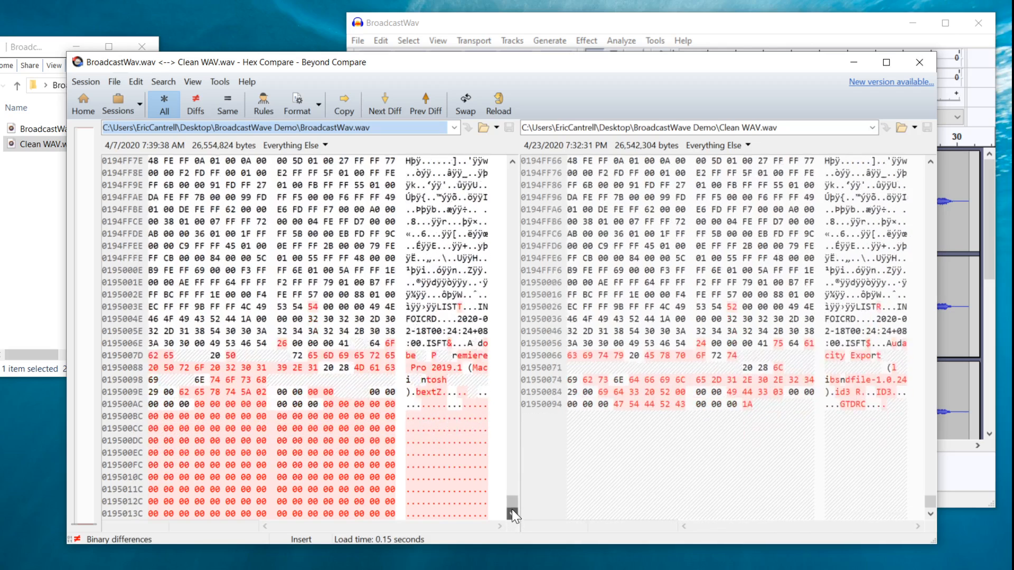
click(512, 512)
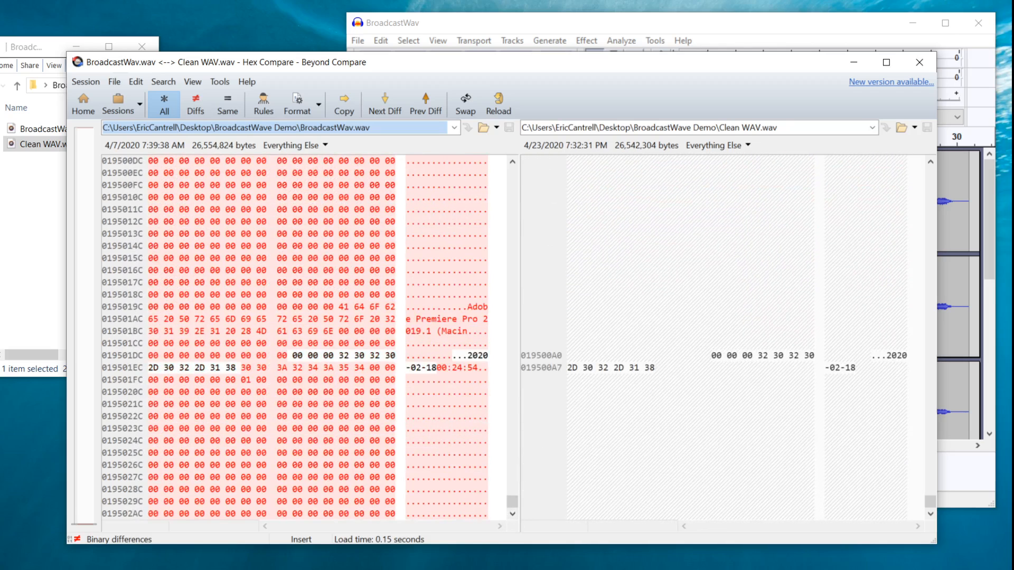
click(512, 512)
click(512, 512)
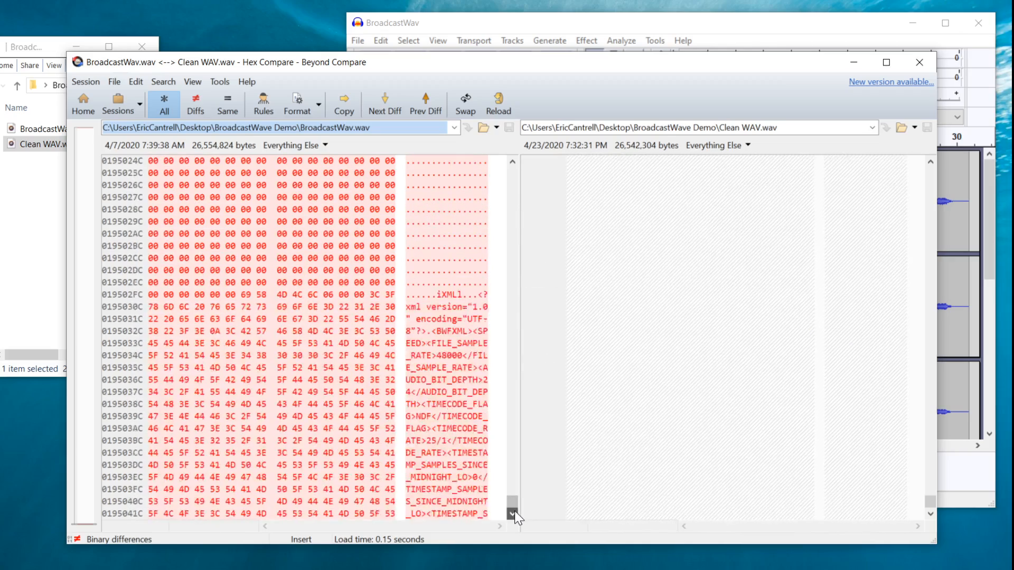
click(513, 512)
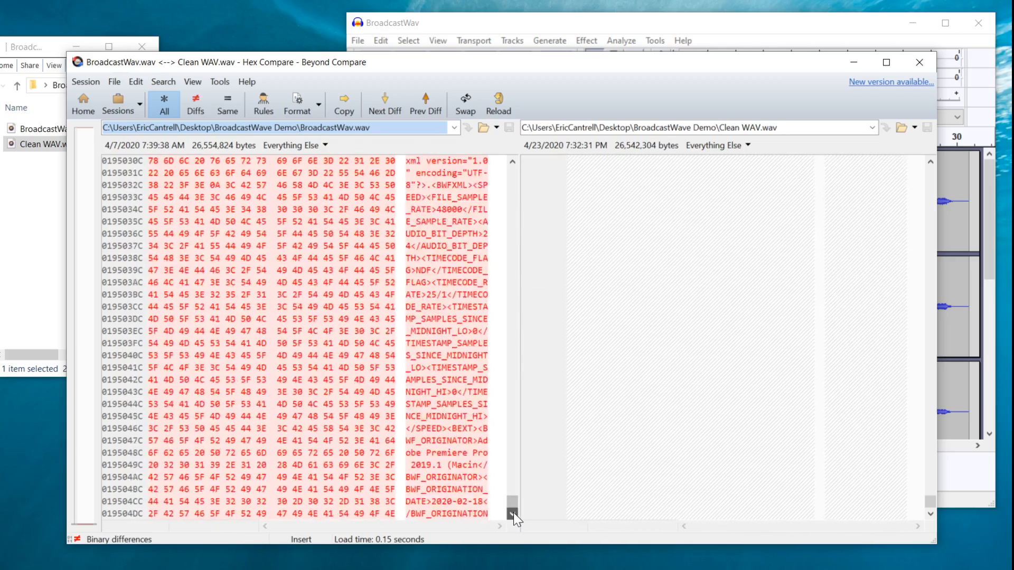
click(513, 512)
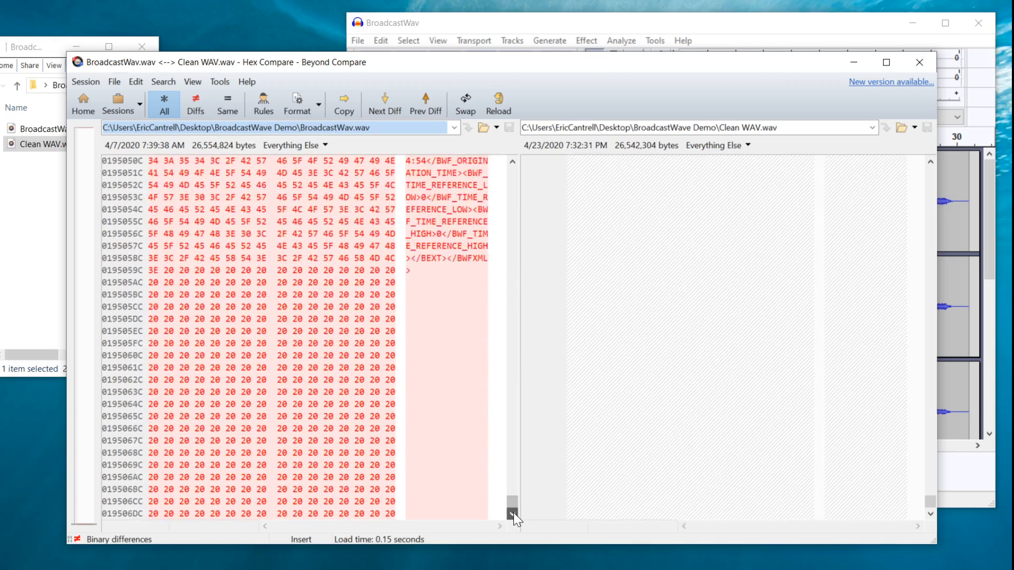
click(920, 62)
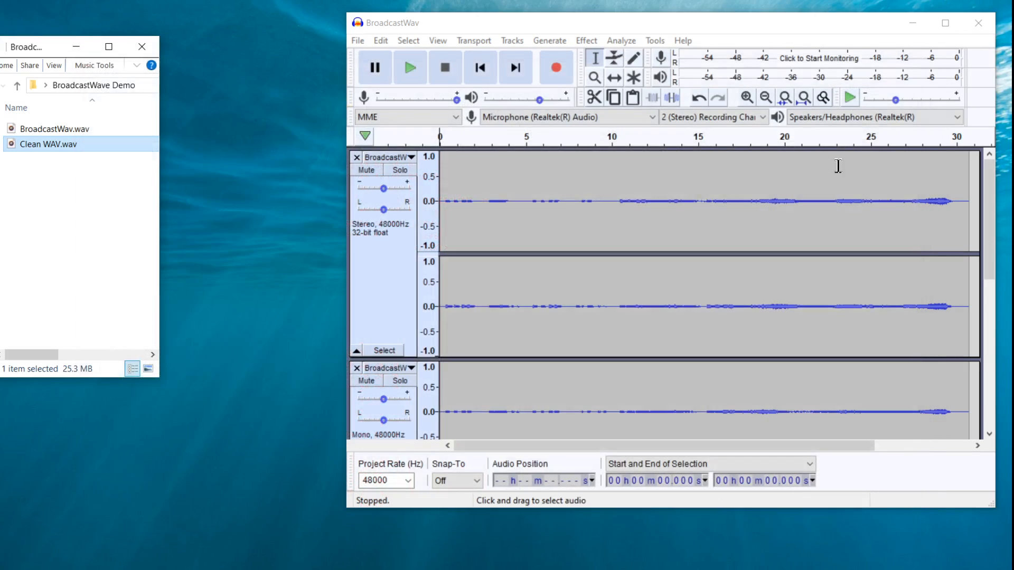